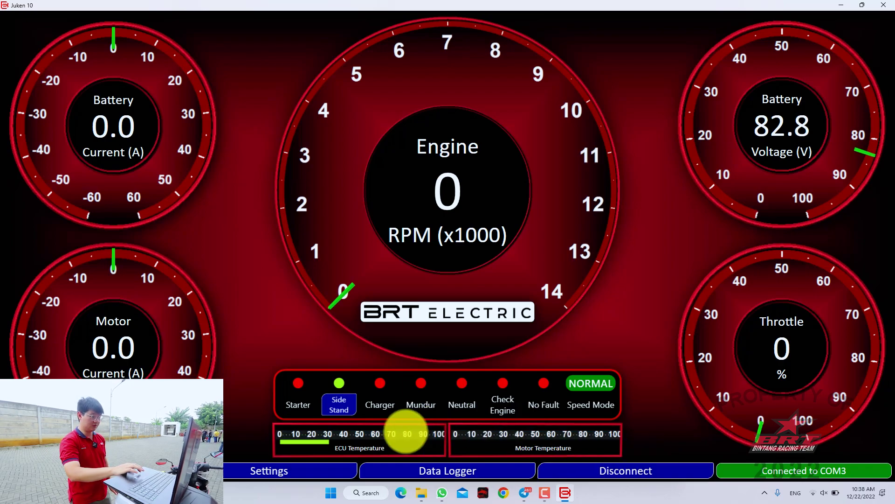
Calibrate the throttle by saving the closed-grip voltage as TPS 0% and the fully open voltage as TPS 100%.
{"action": "left_click", "coordinate": [264, 467]}
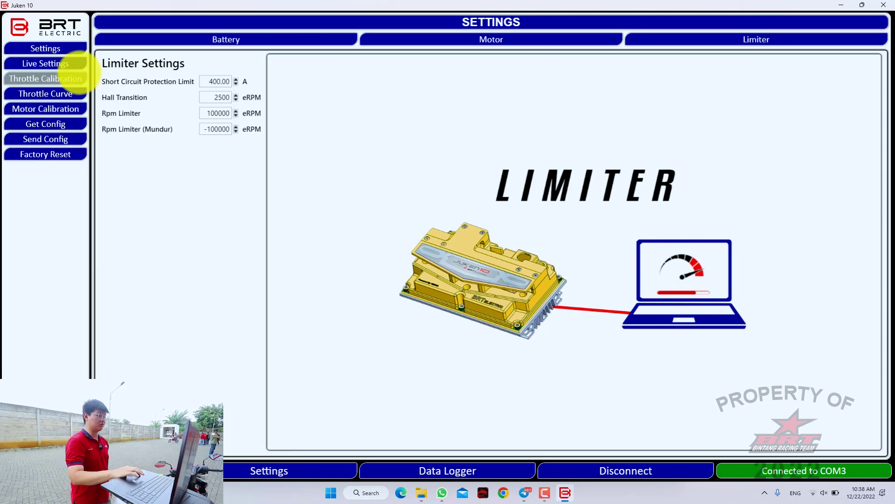
{"action": "left_click", "coordinate": [67, 82]}
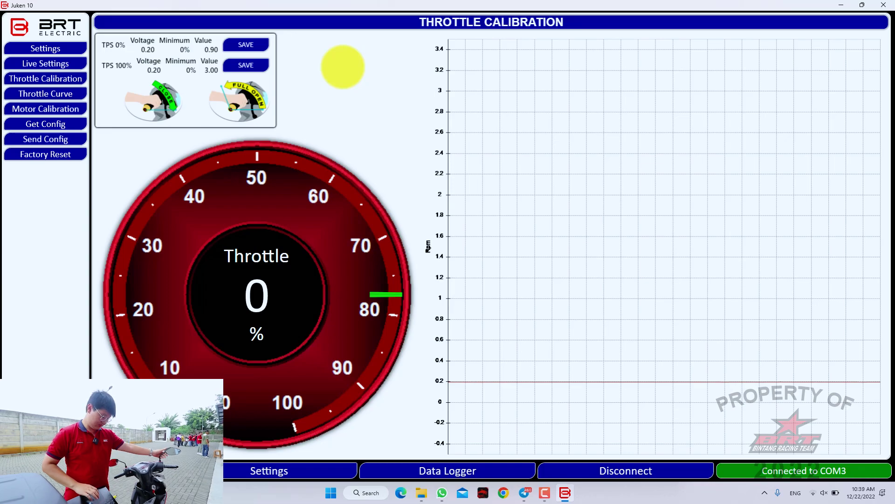
{"action": "left_click", "coordinate": [261, 46]}
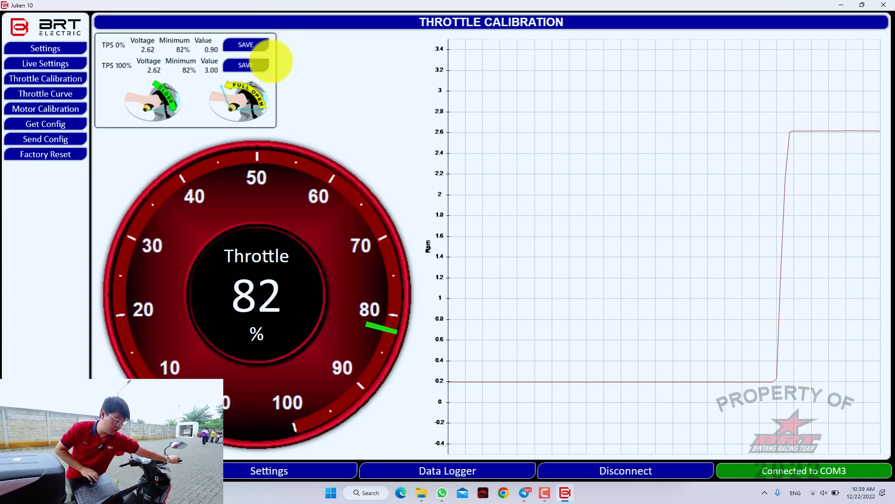
{"action": "left_click", "coordinate": [263, 62]}
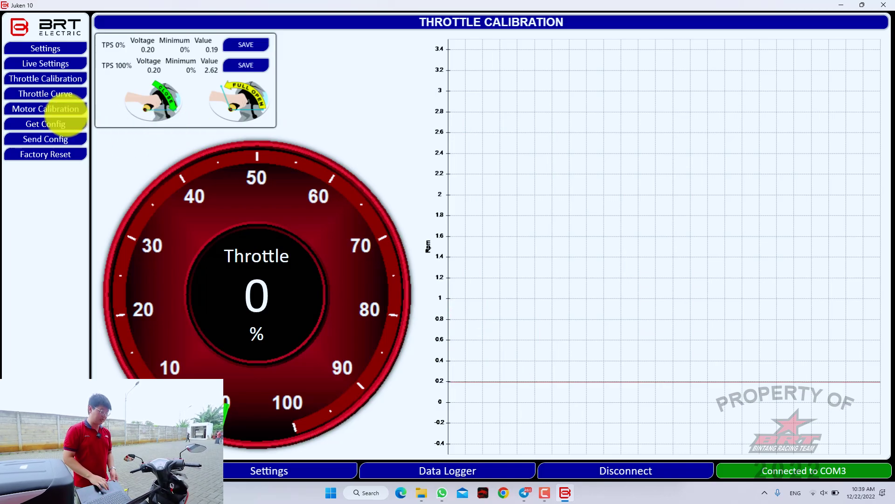
Run the motor calibration for the 2000W Motor type, accepting the warning that the motor will spin.
{"action": "left_click", "coordinate": [66, 110]}
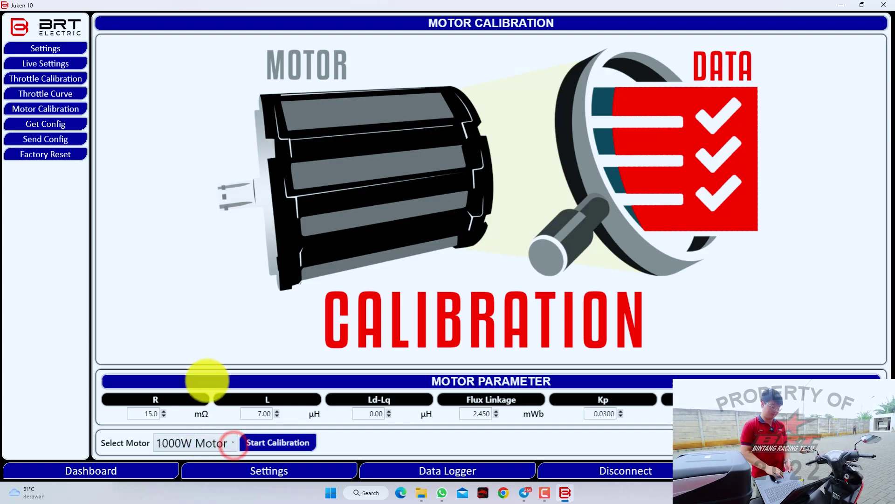
{"action": "left_click", "coordinate": [194, 447]}
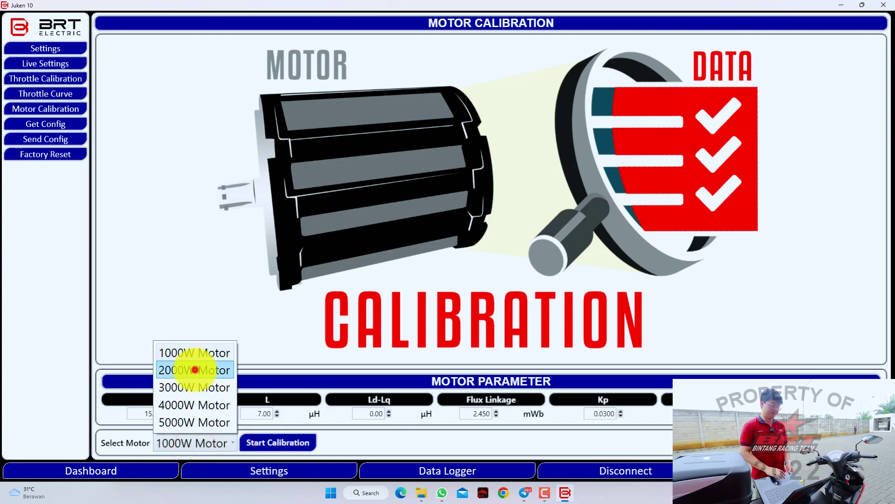
{"action": "left_click", "coordinate": [195, 369]}
{"action": "left_click", "coordinate": [305, 447]}
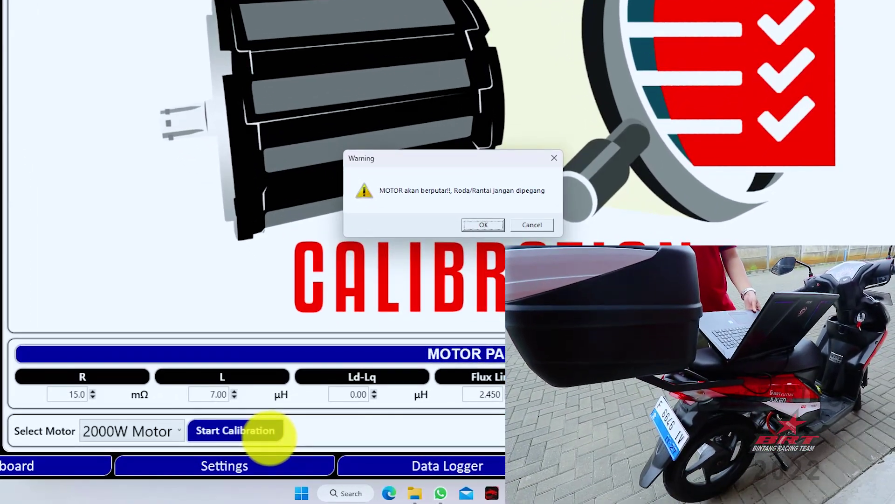
{"action": "key", "text": "Return"}
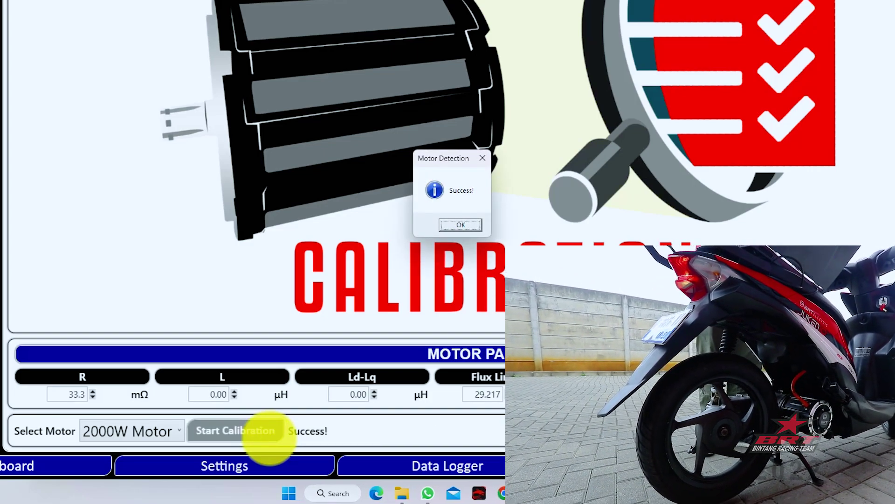
{"action": "key", "text": "Return"}
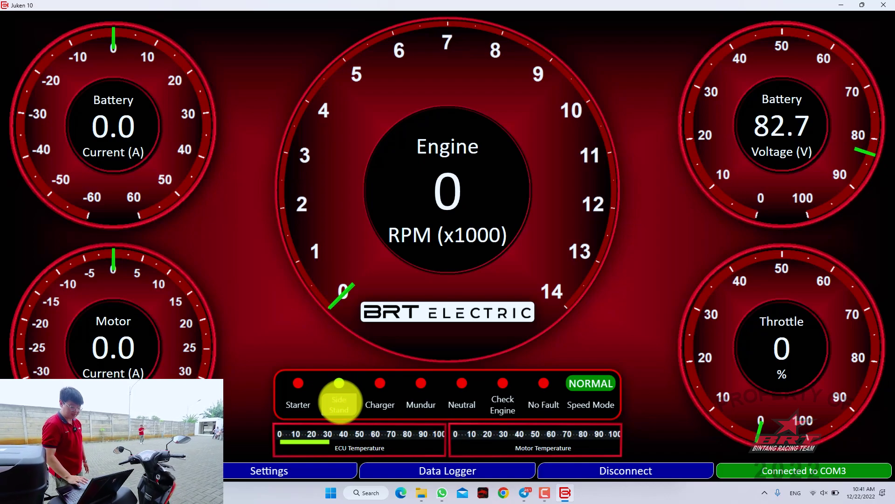
Invert the side stand reading on the dashboard and accept the warning.
{"action": "left_click", "coordinate": [339, 401]}
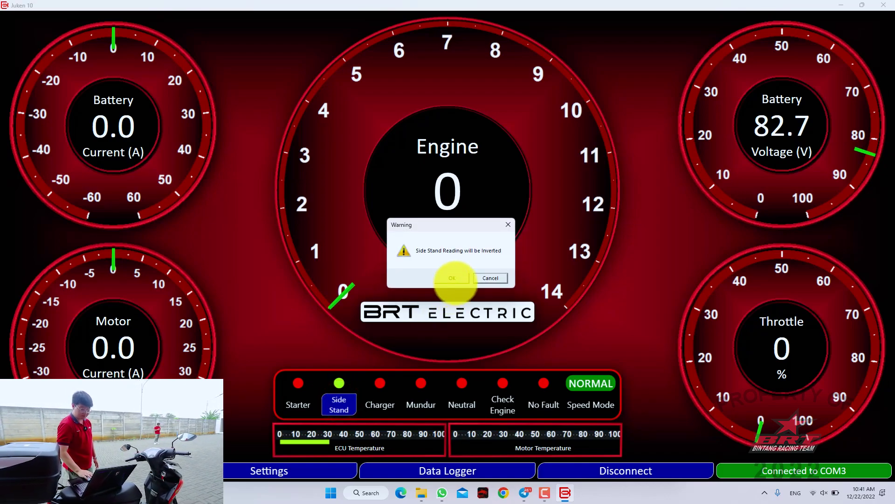
{"action": "left_click", "coordinate": [453, 278]}
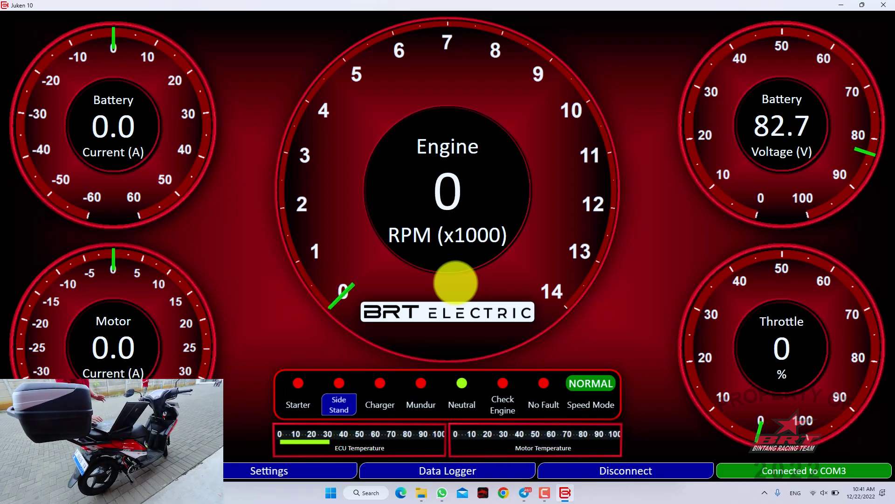
Enable Phase Calibration in the motor settings and send the configuration to the controller.
{"action": "left_click", "coordinate": [288, 463]}
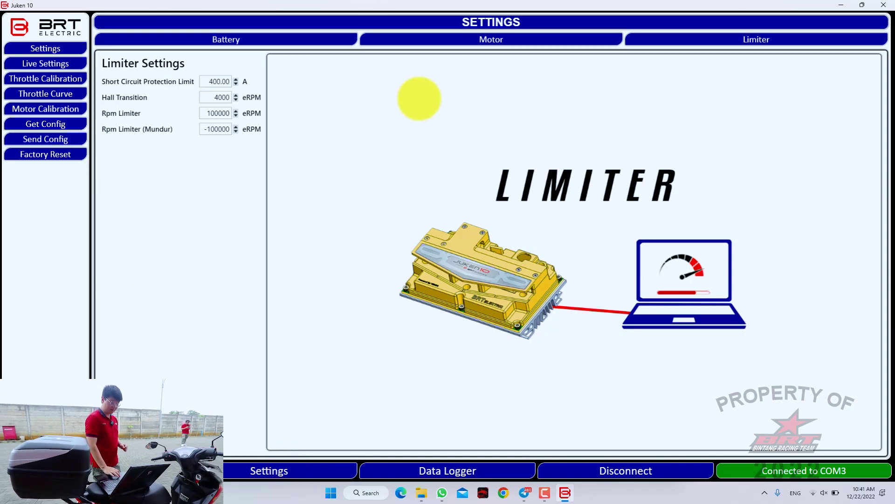
{"action": "left_click", "coordinate": [536, 37]}
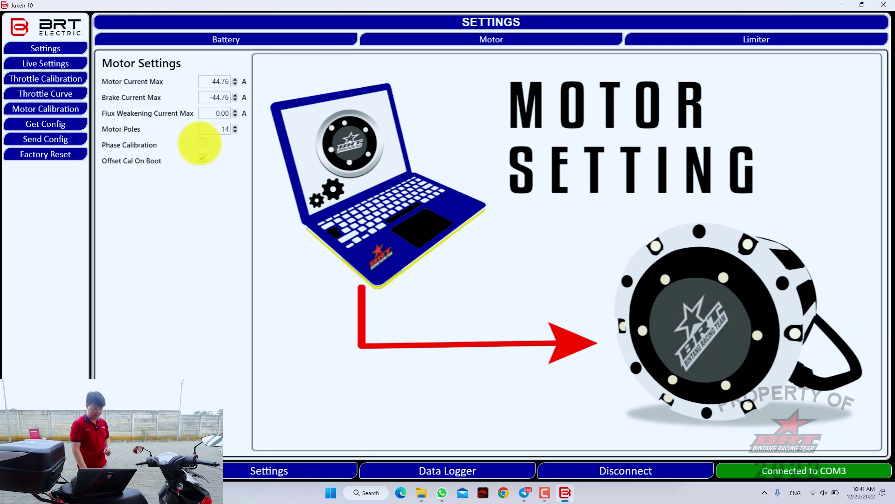
{"action": "left_click", "coordinate": [201, 143]}
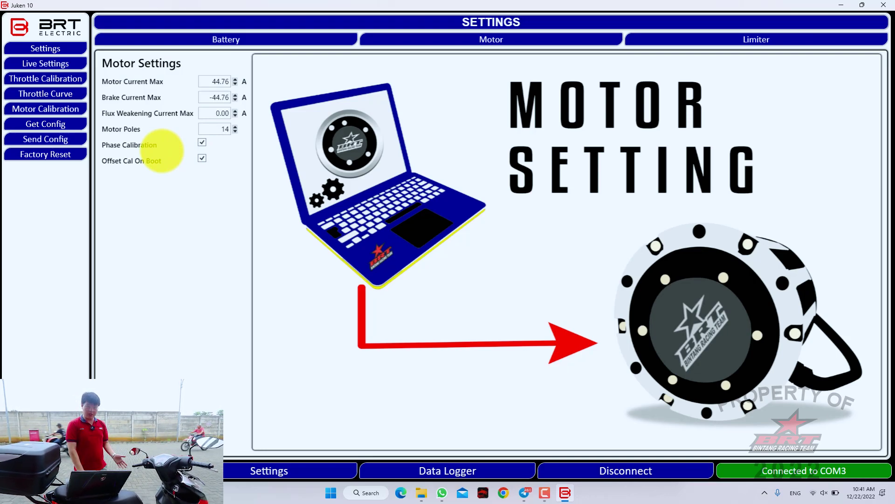
{"action": "left_click", "coordinate": [54, 139]}
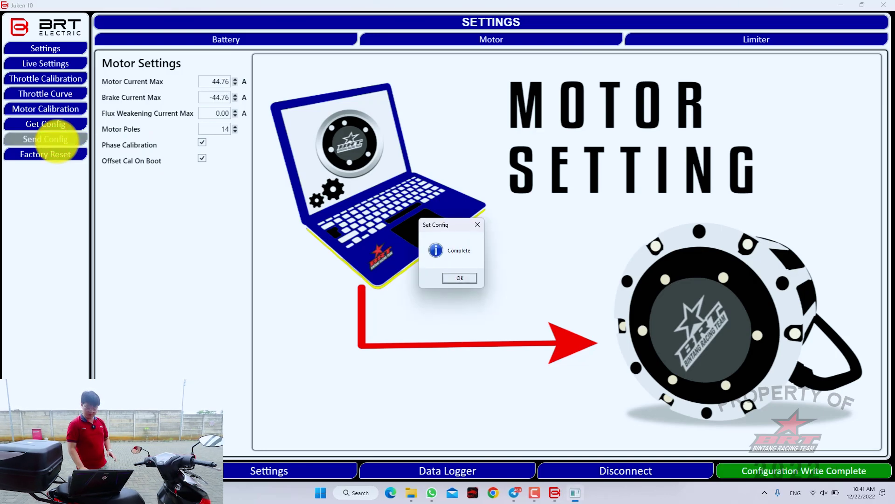
{"action": "key", "text": "Return"}
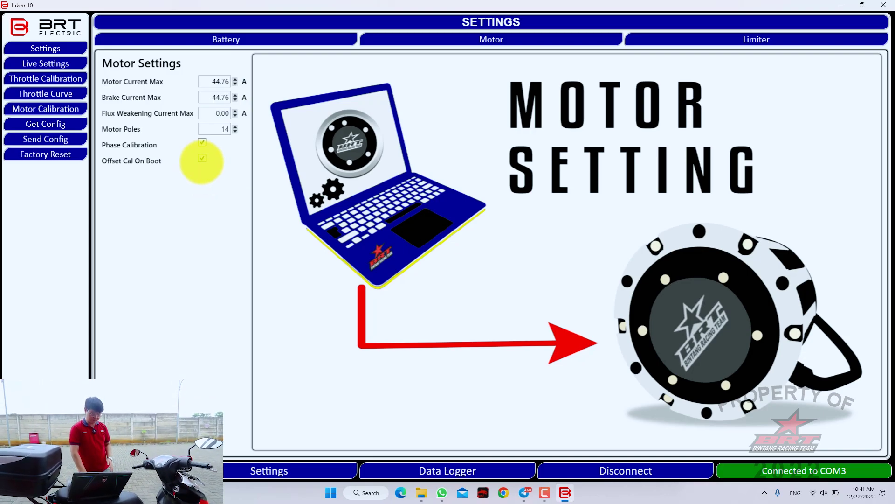
Disable Offset Cal On Boot in the motor settings.
{"action": "left_click", "coordinate": [201, 160]}
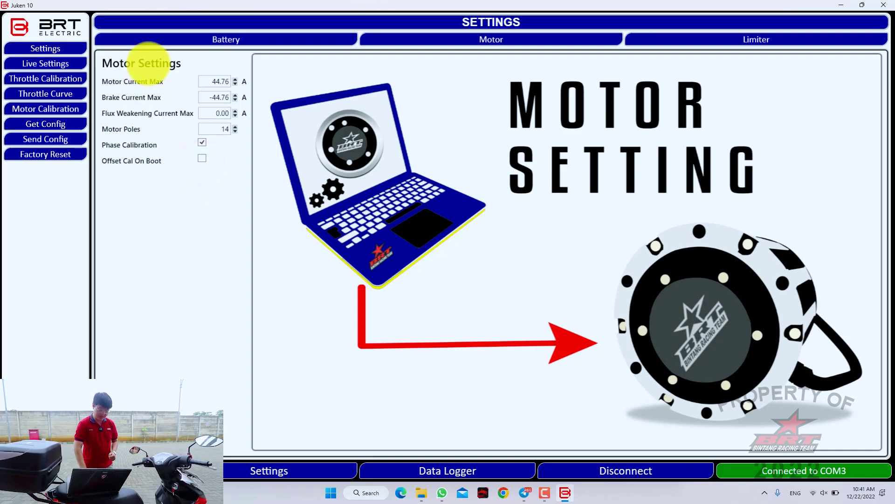
In the battery settings, set Over Voltage to 86 V and Under Voltage to 60 V.
{"action": "left_click", "coordinate": [175, 34]}
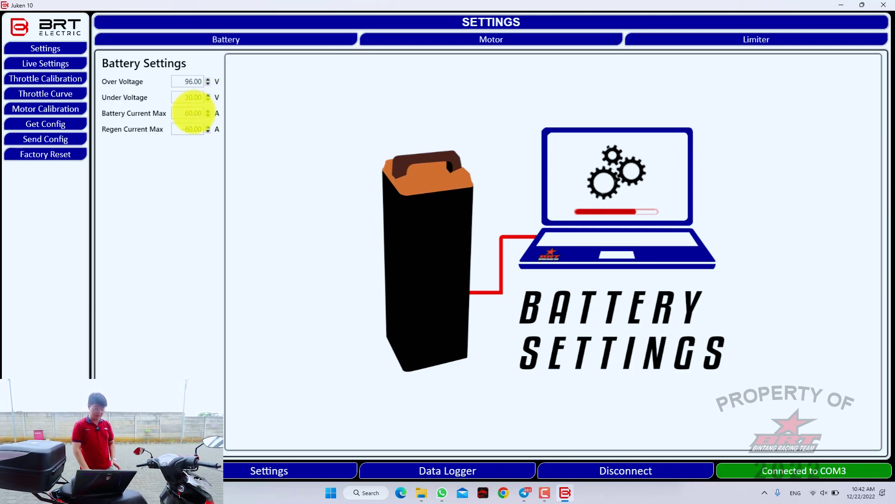
{"action": "left_click", "coordinate": [187, 81]}
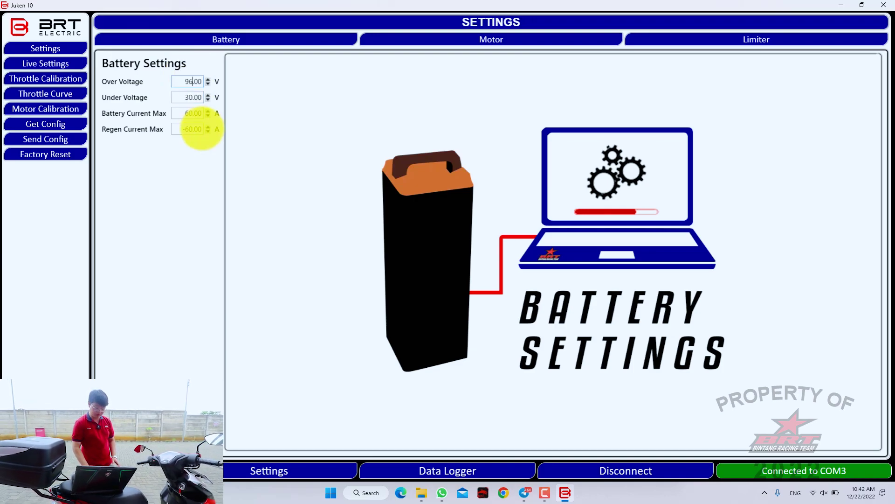
{"action": "key", "text": "BackSpace"}
{"action": "key", "text": "BackSpace"}
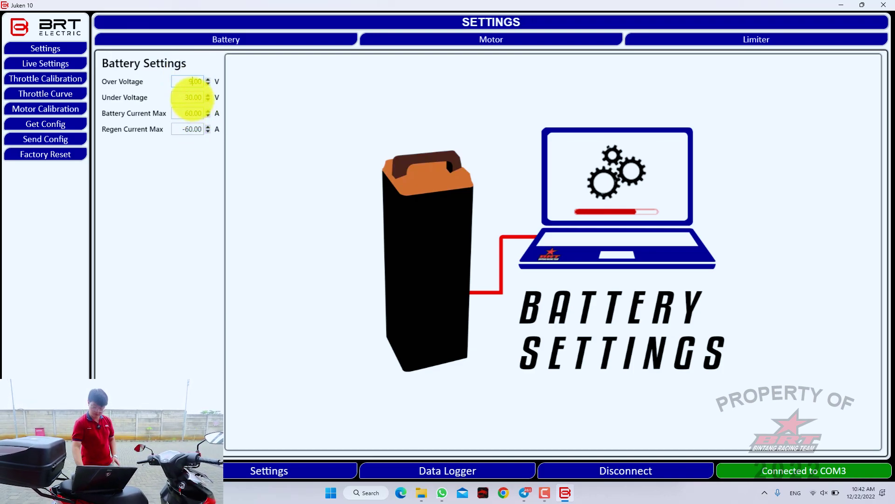
{"action": "type", "text": "8"}
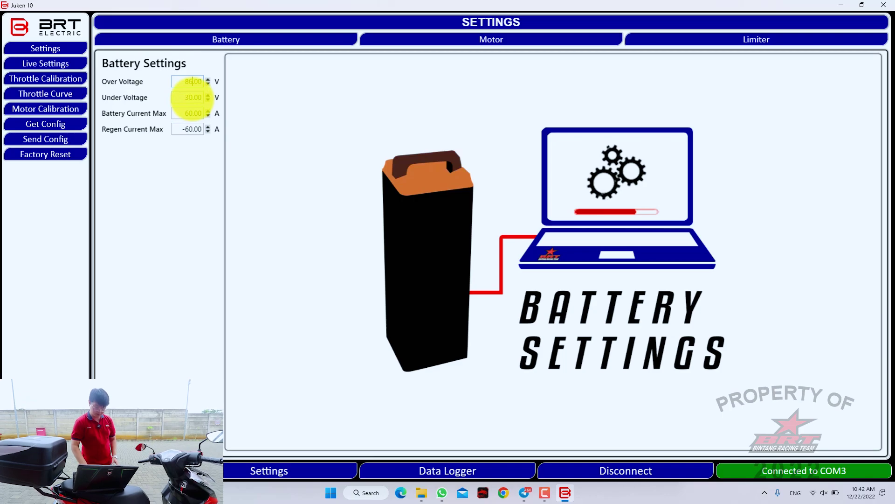
{"action": "left_click", "coordinate": [190, 96]}
{"action": "key", "text": "BackSpace"}
{"action": "key", "text": "BackSpace"}
{"action": "type", "text": "60"}
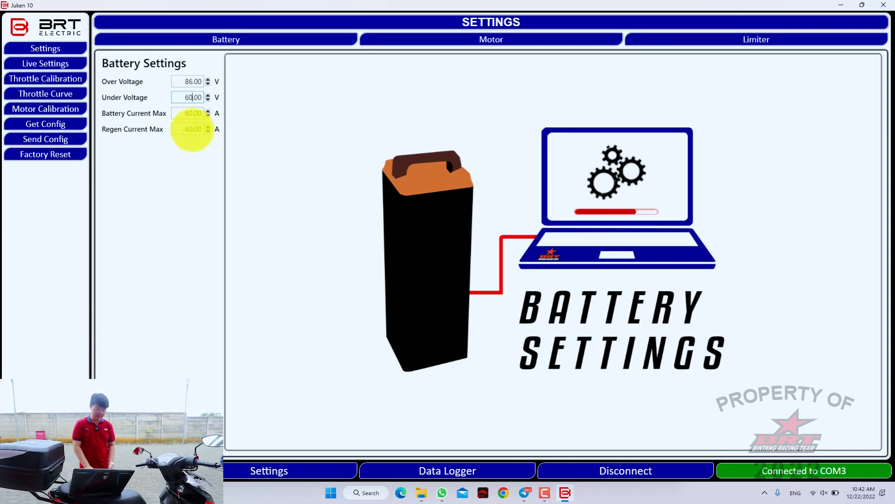
Set the battery's Regen Current Max to -10 A.
{"action": "left_click", "coordinate": [190, 129]}
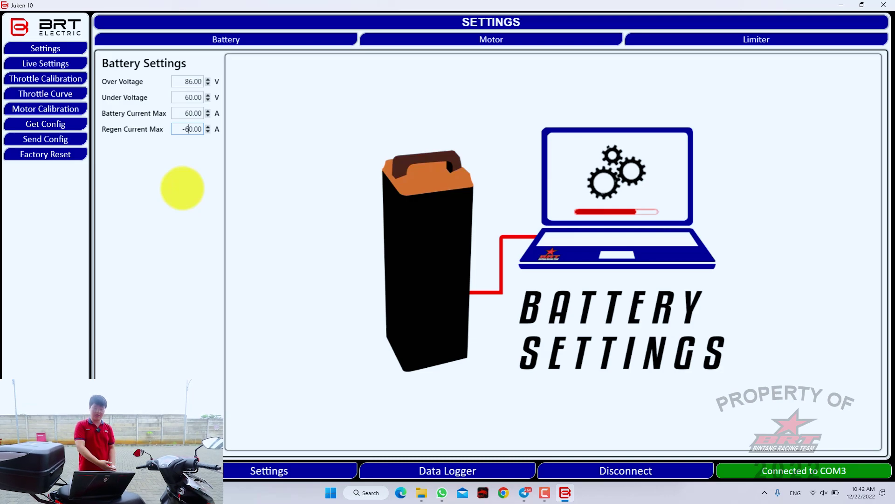
{"action": "key", "text": "BackSpace"}
{"action": "type", "text": "1"}
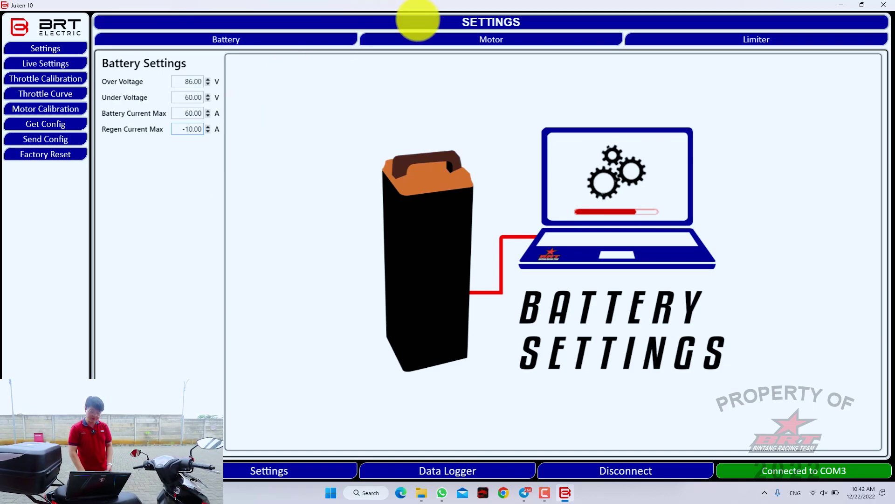
Set Motor Current Max to 250 A in the motor settings.
{"action": "left_click", "coordinate": [533, 41]}
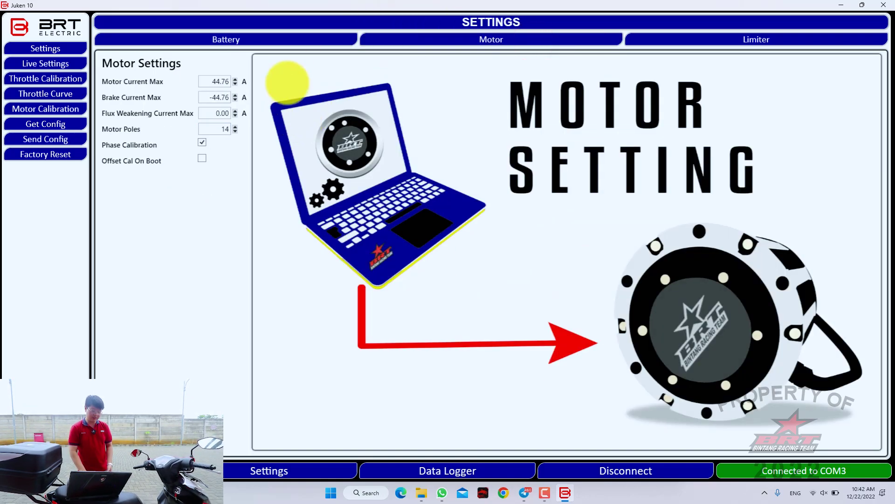
{"action": "left_click", "coordinate": [227, 81]}
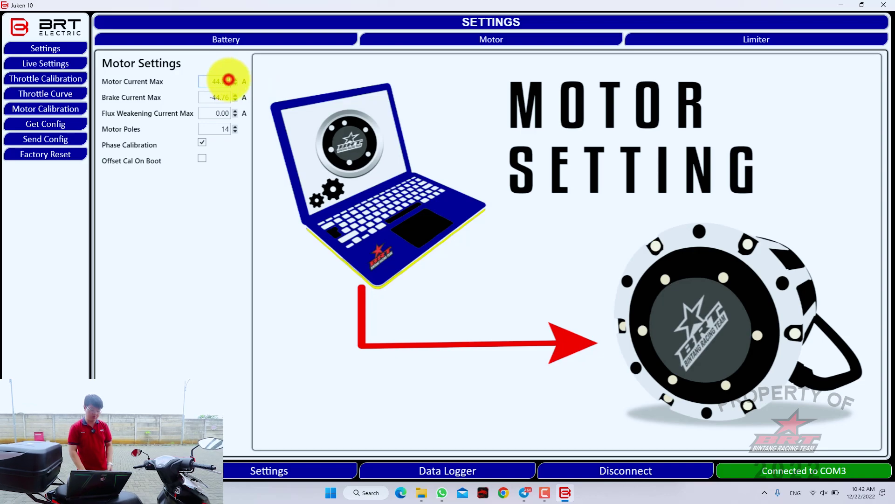
{"action": "key", "text": "BackSpace"}
{"action": "key", "text": "BackSpace"}
{"action": "key", "text": "BackSpace"}
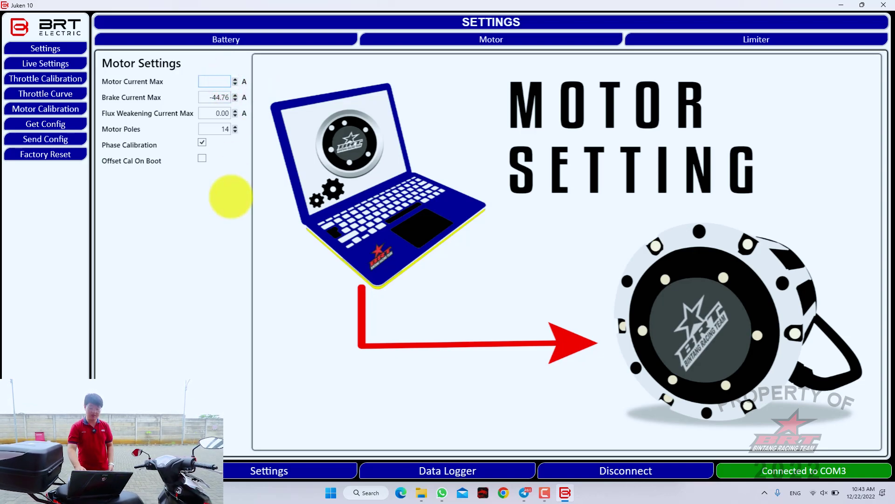
{"action": "type", "text": "250"}
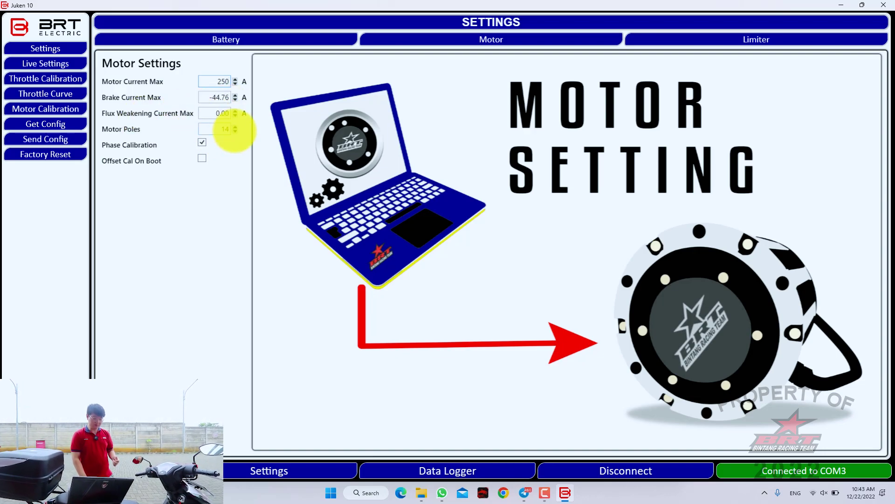
Set Motor Poles to 10 and send the configuration to the controller.
{"action": "left_click", "coordinate": [235, 131]}
{"action": "left_click", "coordinate": [235, 131]}
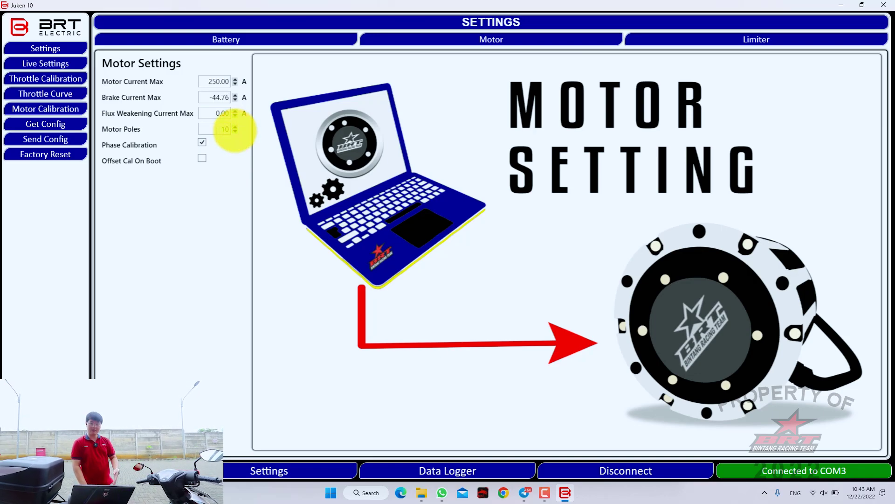
{"action": "left_click", "coordinate": [45, 139]}
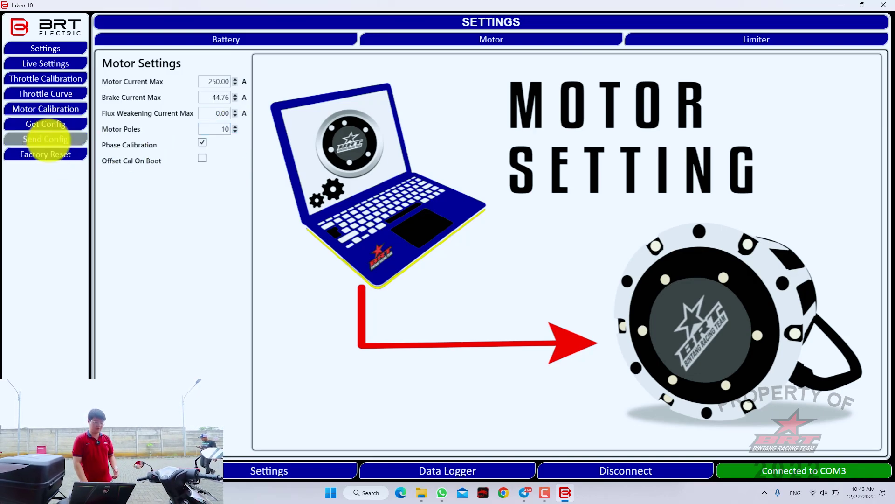
Set the Rpm Limiter to 22500 eRPM in the limiter settings.
{"action": "left_click", "coordinate": [726, 38]}
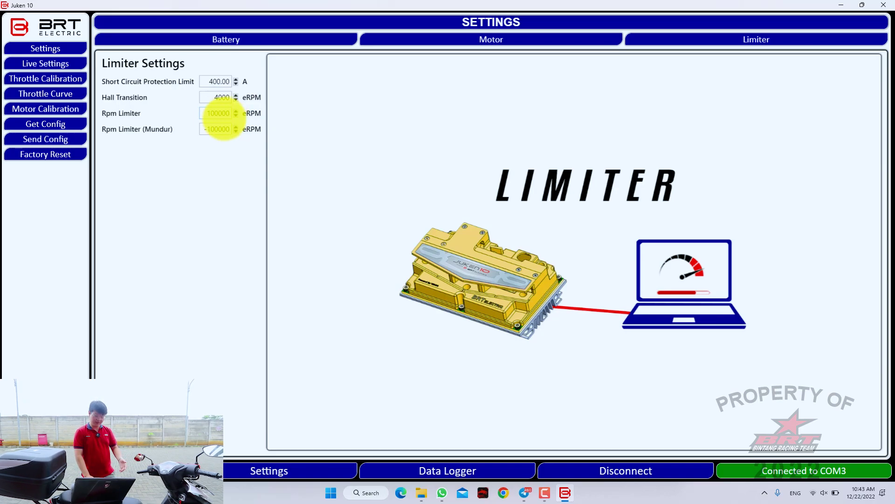
{"action": "double_click", "coordinate": [219, 114]}
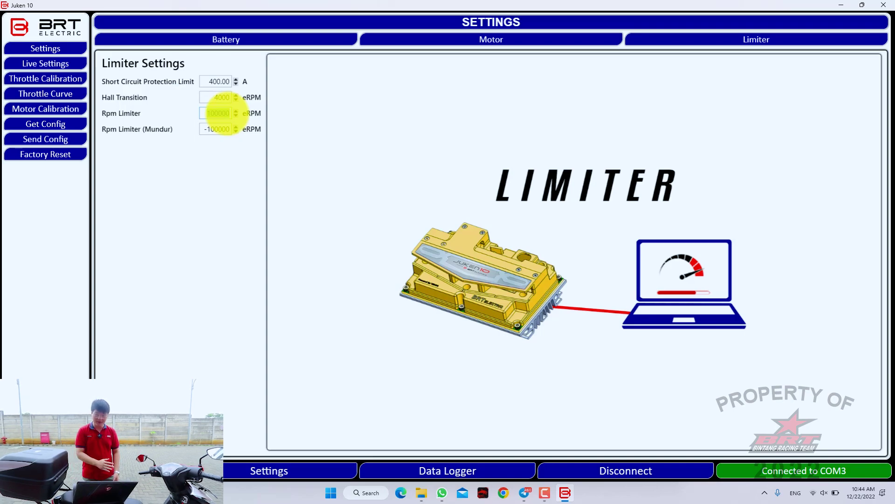
{"action": "key", "text": "BackSpace"}
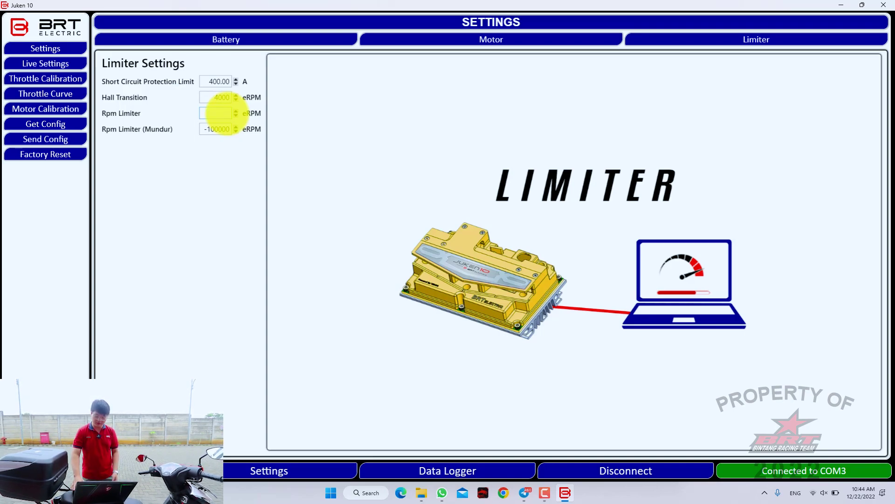
{"action": "type", "text": "22500"}
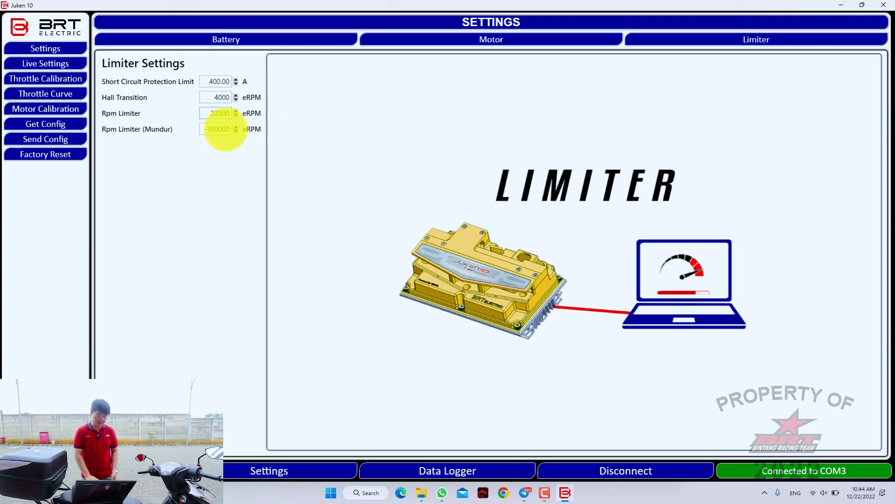
Set Rpm Limiter (Mundur) to -5000 eRPM in the limiter settings and send the configuration to the controller.
{"action": "left_click", "coordinate": [226, 129]}
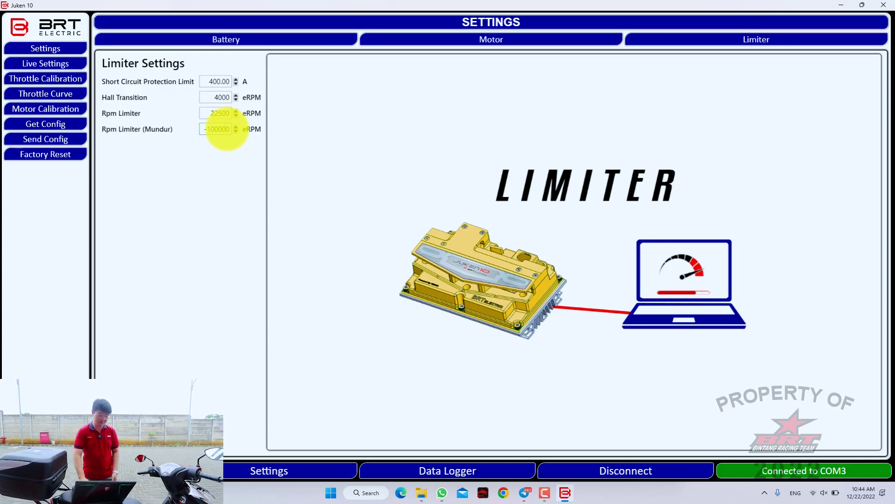
{"action": "key", "text": "BackSpace"}
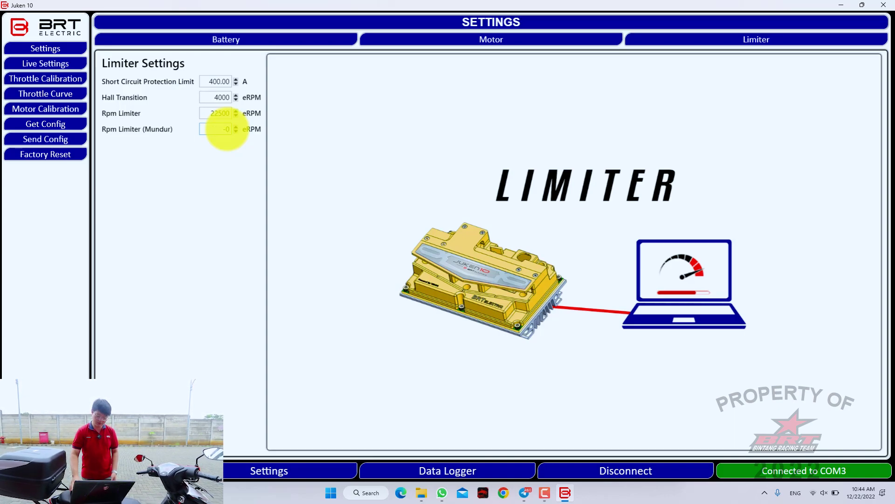
{"action": "type", "text": "000"}
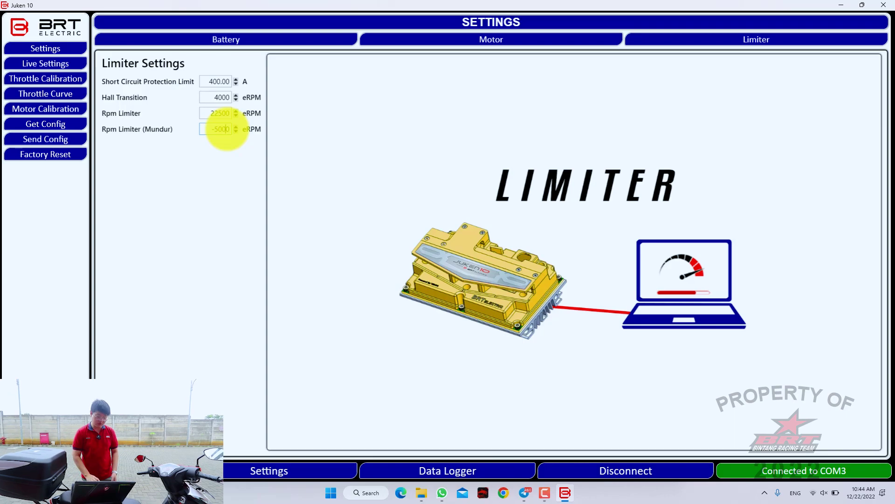
{"action": "left_click", "coordinate": [53, 139]}
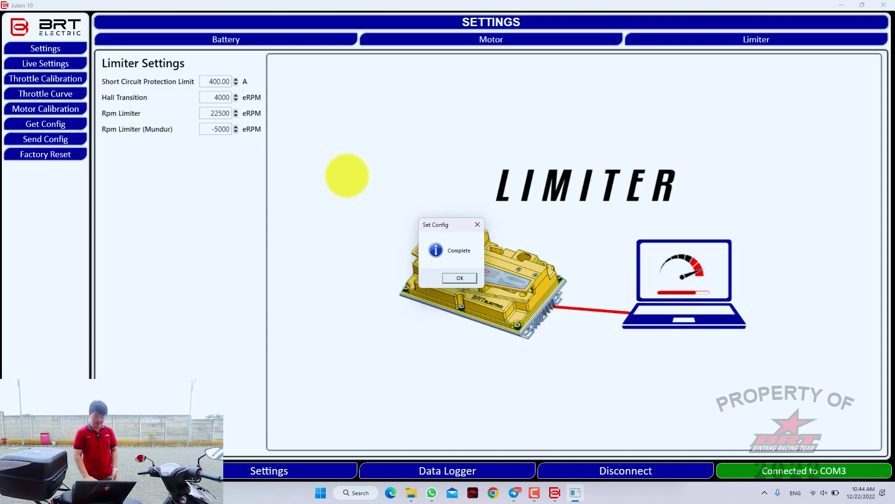
{"action": "left_click", "coordinate": [460, 278]}
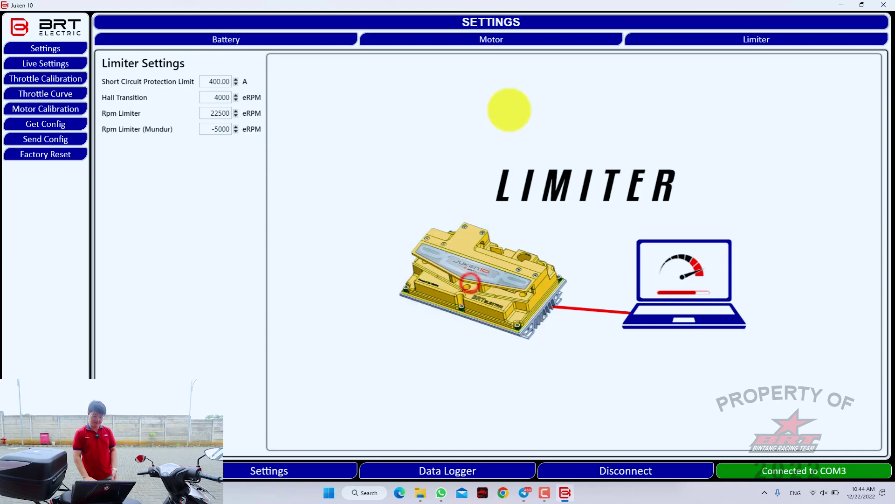
{"action": "left_click", "coordinate": [500, 38]}
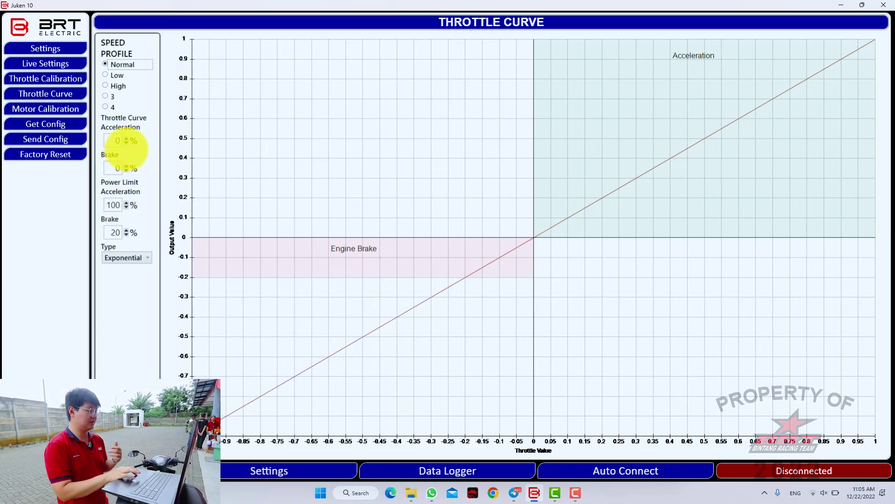
Set the throttle curve Acceleration of the Normal speed profile to -15%.
{"action": "left_click", "coordinate": [126, 139]}
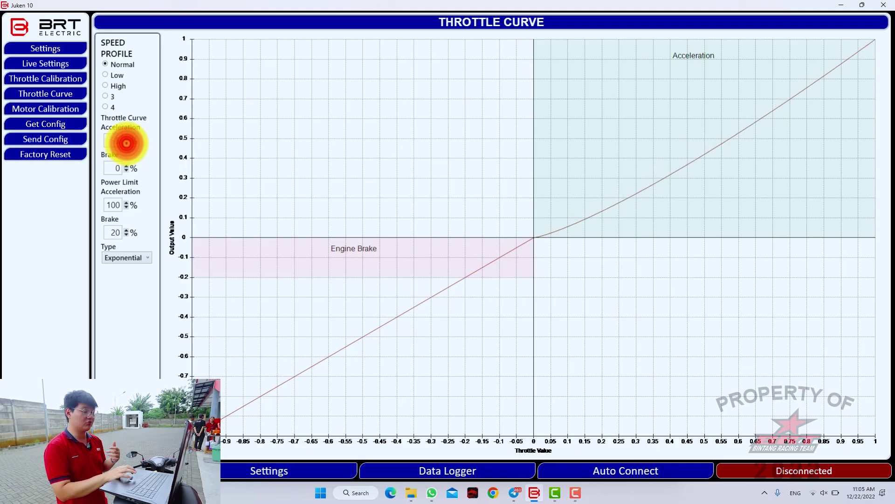
{"action": "left_click", "coordinate": [127, 143]}
{"action": "left_click", "coordinate": [126, 143]}
{"action": "left_click", "coordinate": [126, 144]}
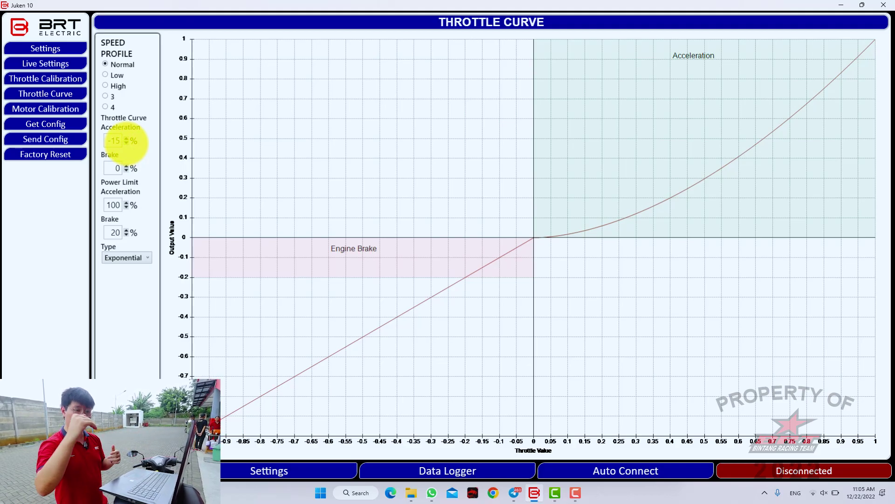
Select the High speed profile and raise its throttle curve Acceleration by a few percent.
{"action": "left_click", "coordinate": [117, 88]}
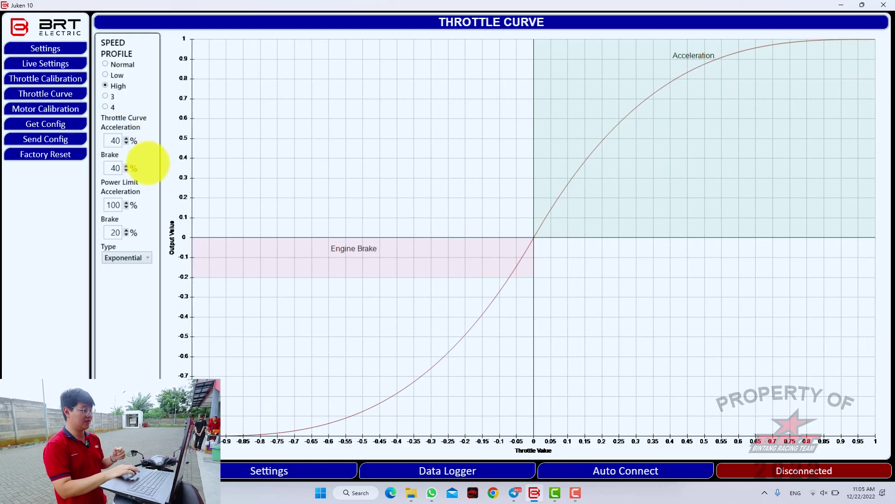
{"action": "left_click", "coordinate": [126, 139]}
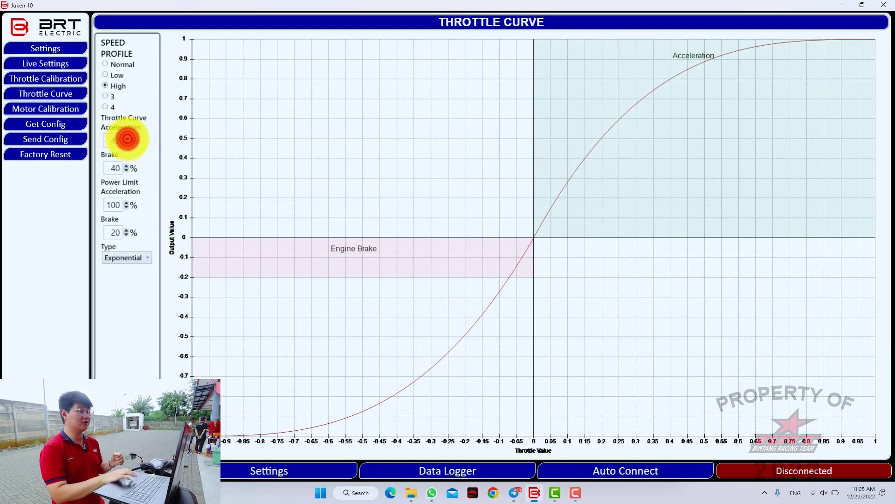
{"action": "left_click", "coordinate": [126, 138]}
{"action": "left_click", "coordinate": [127, 138]}
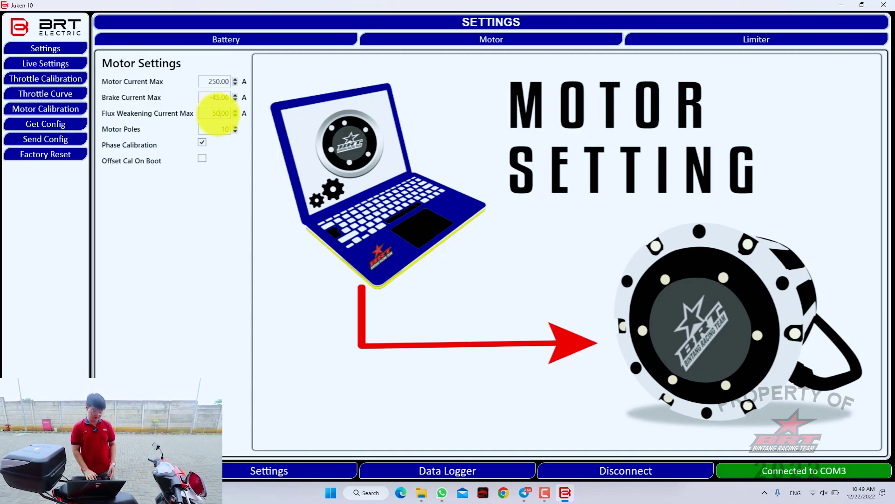
Send the motor settings with a 50 A Flux Weakening Current Max to the controller and show the gauge dashboard.
{"action": "left_click", "coordinate": [70, 139]}
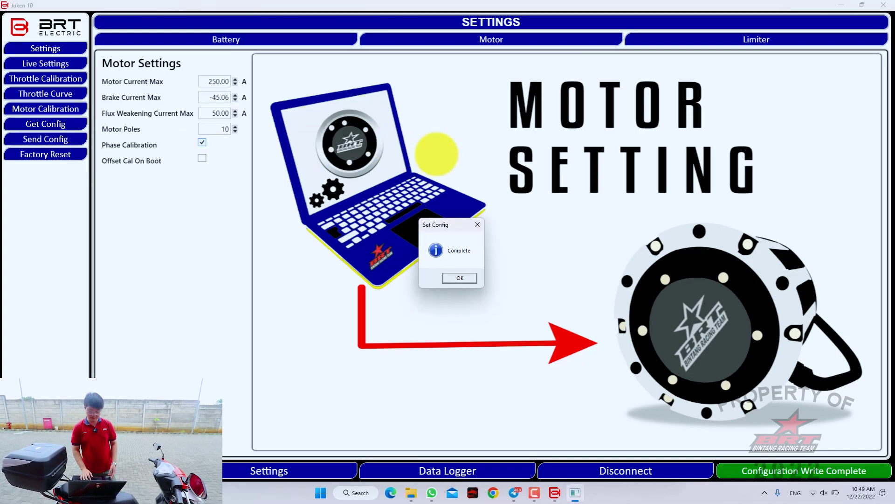
{"action": "key", "text": "Return"}
{"action": "left_click", "coordinate": [91, 471]}
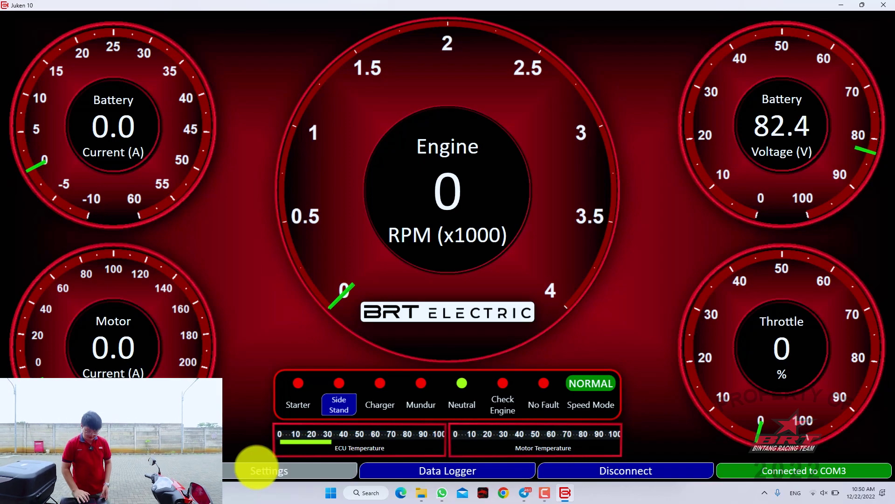
Return to the motor settings and set Flux Weakening Current Max to 60 A.
{"action": "left_click", "coordinate": [256, 469]}
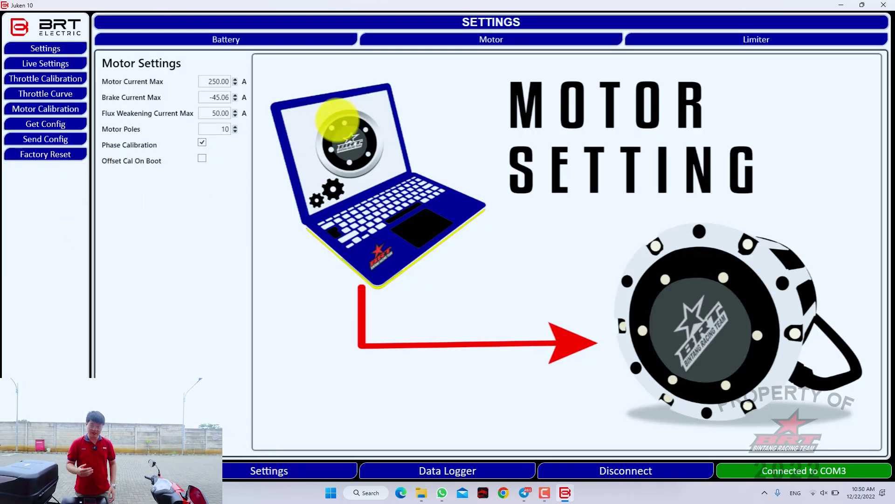
{"action": "left_click", "coordinate": [216, 113]}
{"action": "key", "text": "BackSpace"}
{"action": "type", "text": "6"}
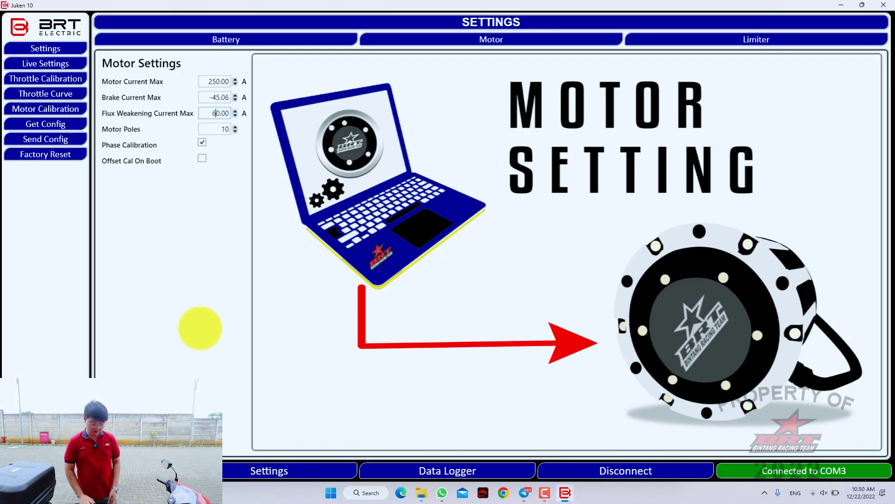
Send the updated motor settings to the controller and return to the gauge dashboard.
{"action": "left_click", "coordinate": [69, 124]}
{"action": "left_click", "coordinate": [65, 138]}
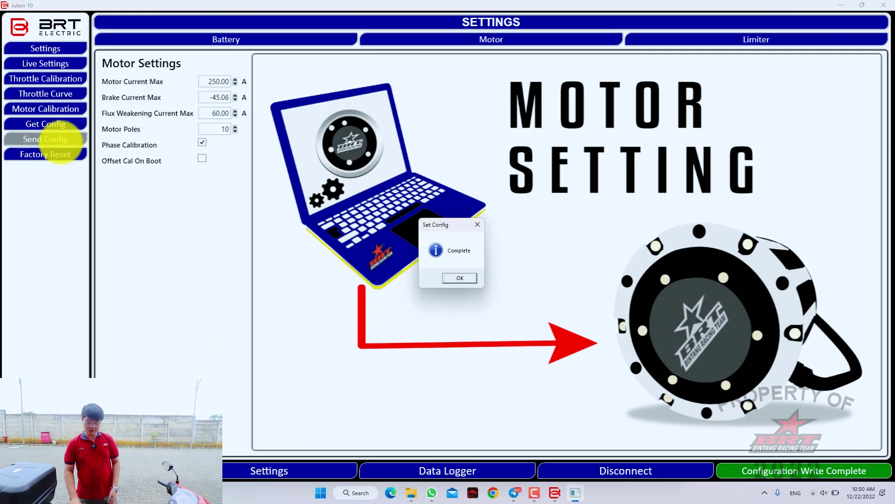
{"action": "key", "text": "Return"}
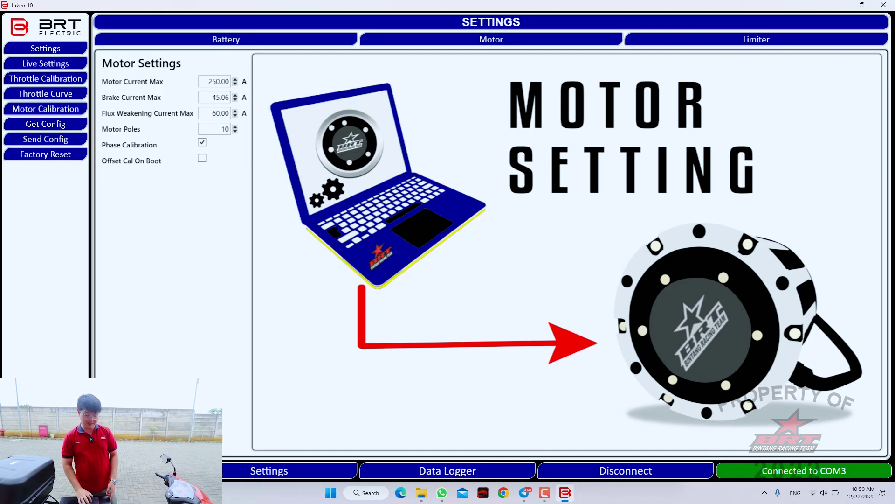
{"action": "left_click", "coordinate": [91, 470]}
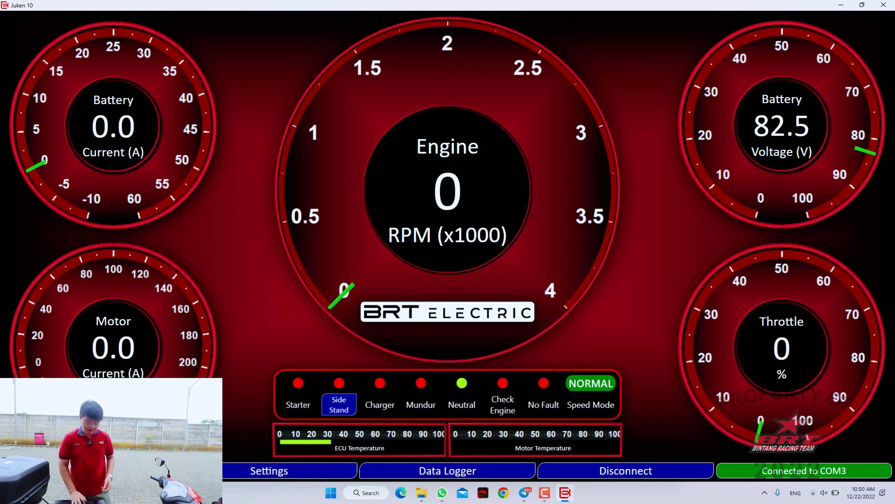
Open the live settings and set Flux Linkage to 28.121 mWb.
{"action": "left_click", "coordinate": [233, 470]}
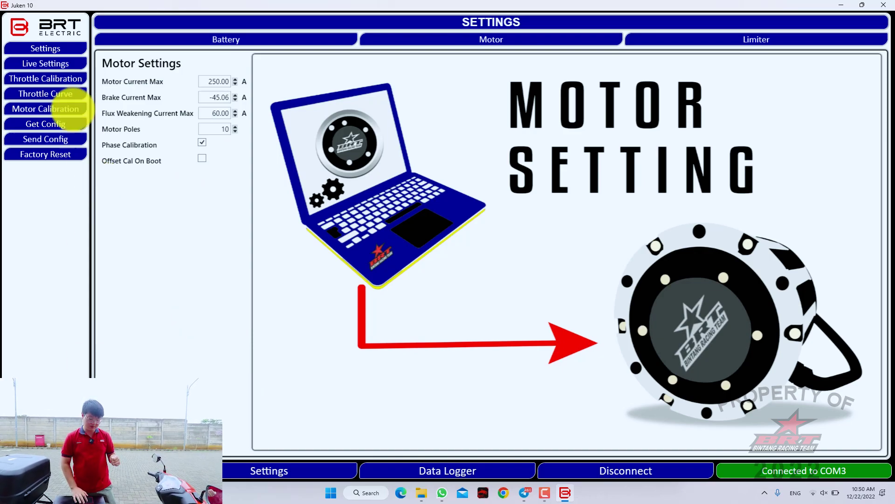
{"action": "left_click", "coordinate": [71, 68]}
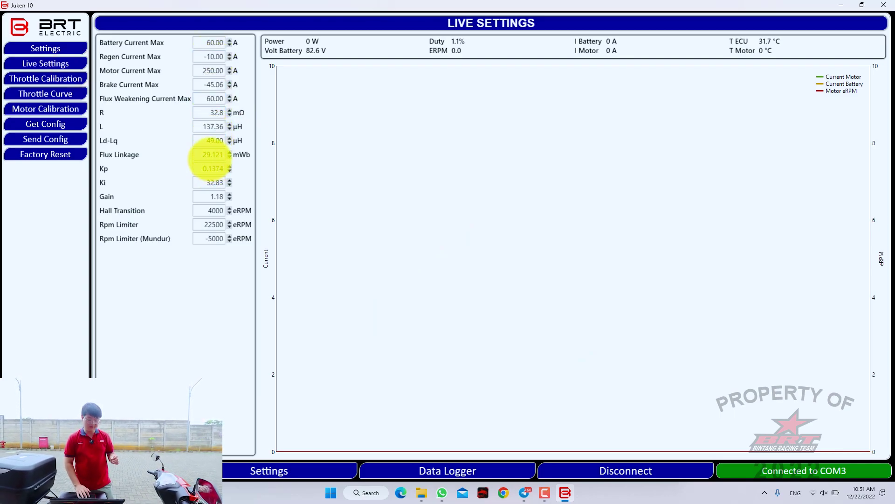
{"action": "left_click", "coordinate": [208, 150]}
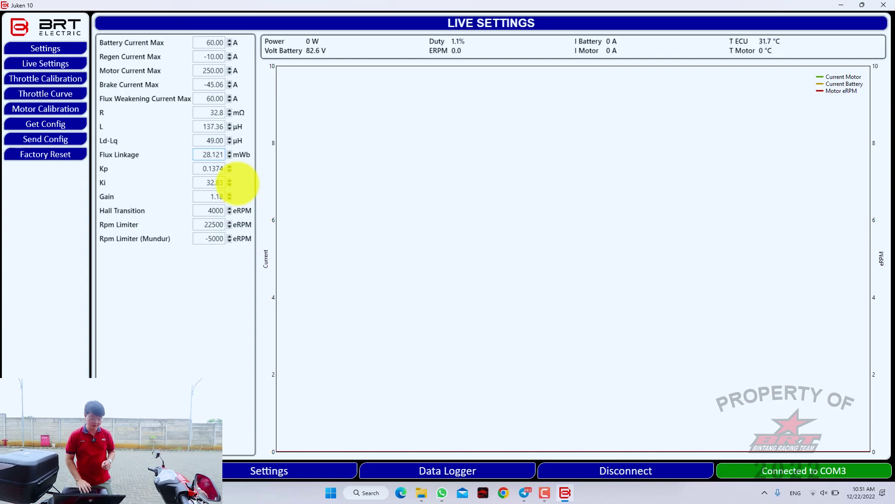
Send the changed live settings to the controller and bring up the gauge dashboard.
{"action": "left_click", "coordinate": [72, 138]}
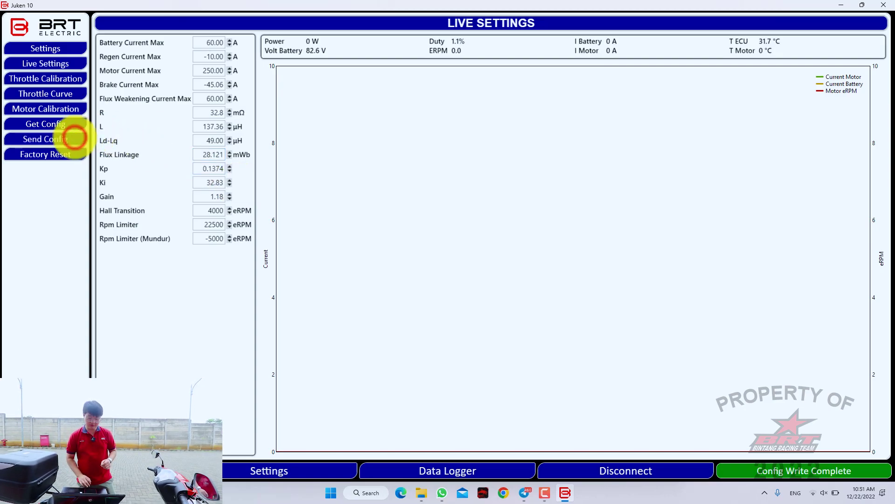
{"action": "key", "text": "Return"}
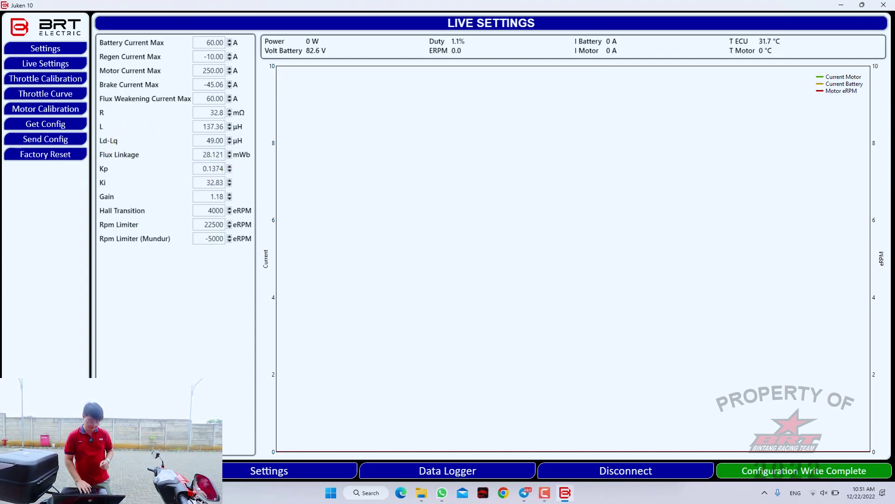
{"action": "left_click", "coordinate": [91, 471]}
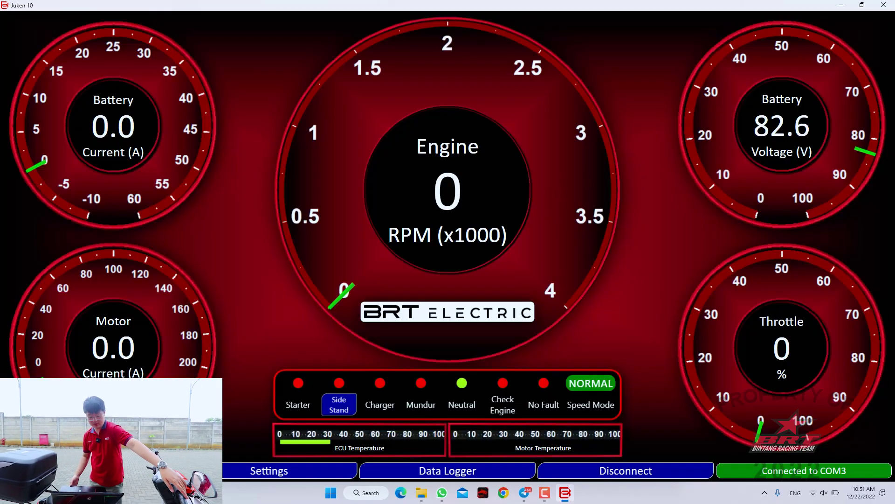